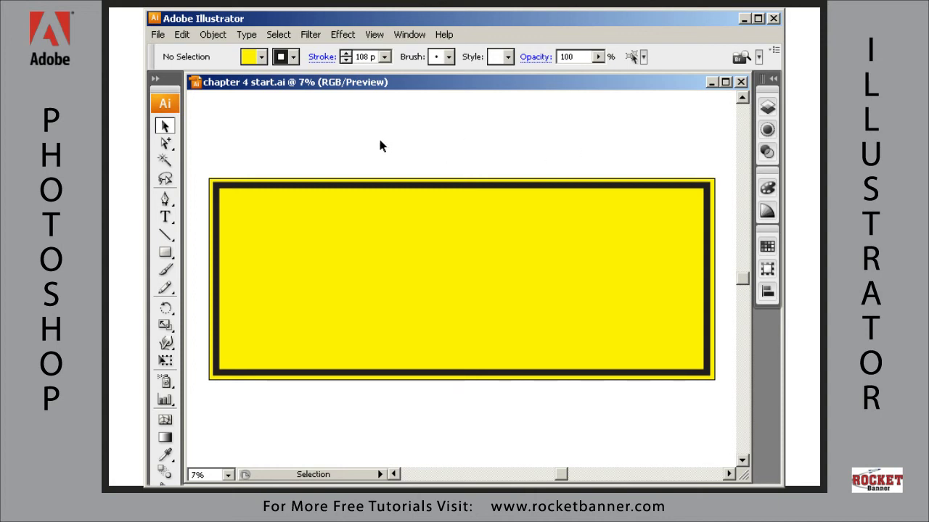
Step: Give the rectangle a light grey fill and a dark blue border
left_click_drag(378, 141, 236, 394)
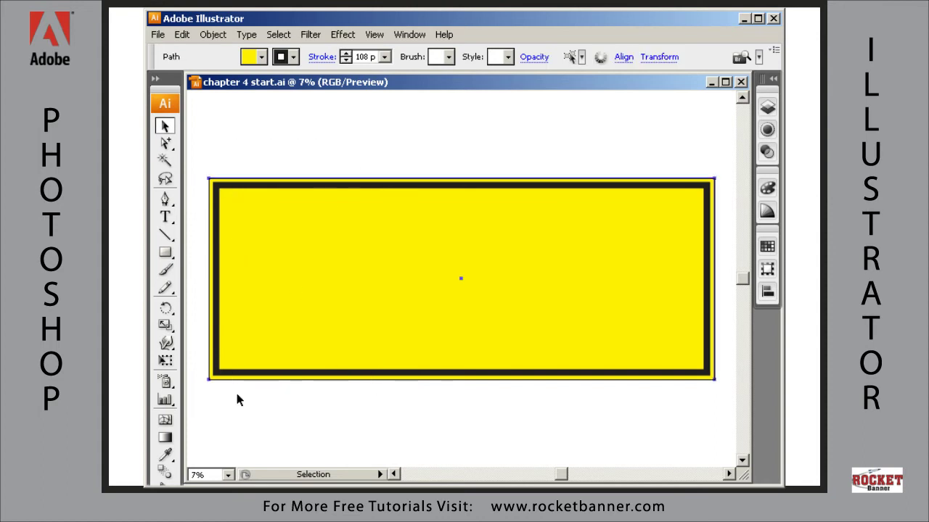
left_click(248, 58)
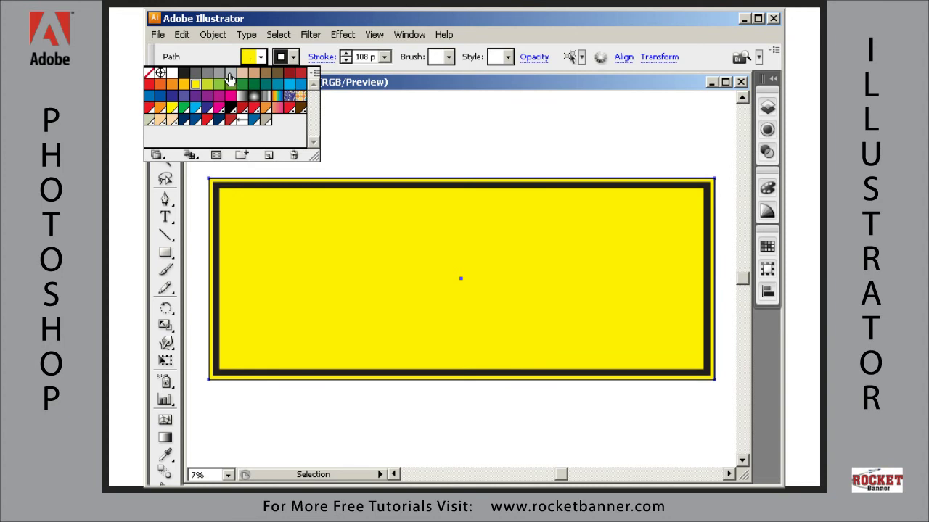
left_click(229, 75)
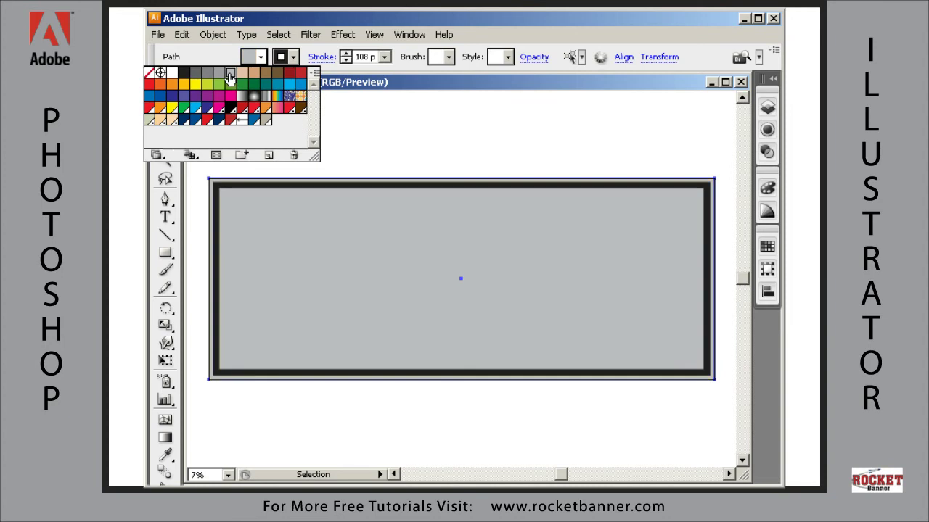
left_click(281, 57)
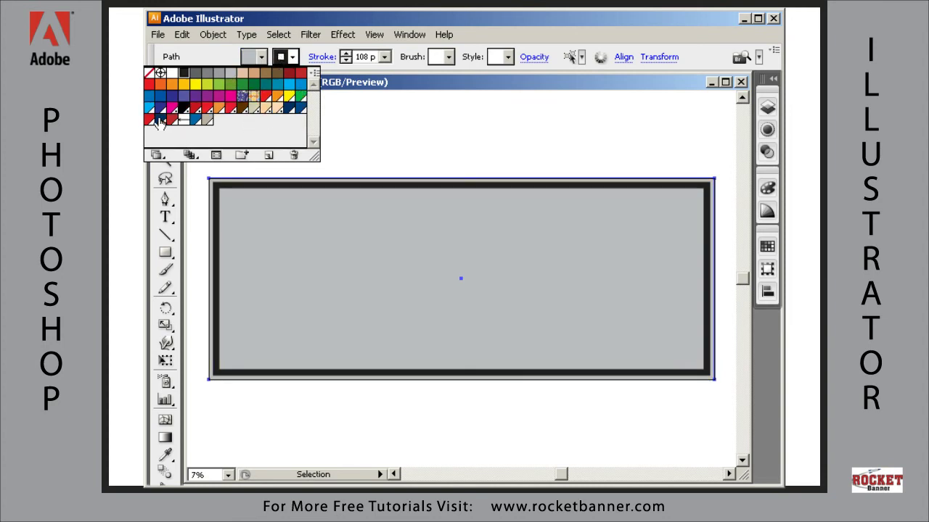
left_click(159, 120)
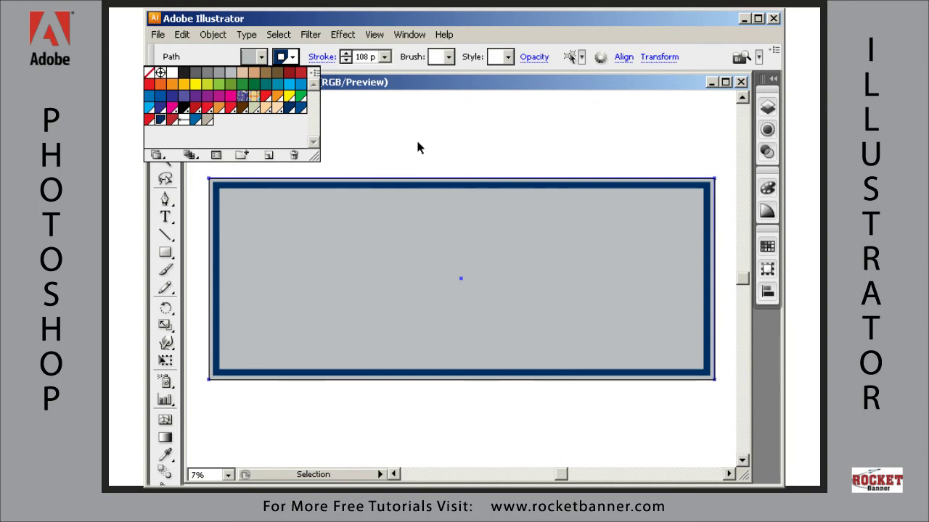
Step: Deselect and reselect the rectangle to check the new grey fill and blue border
left_click(397, 139)
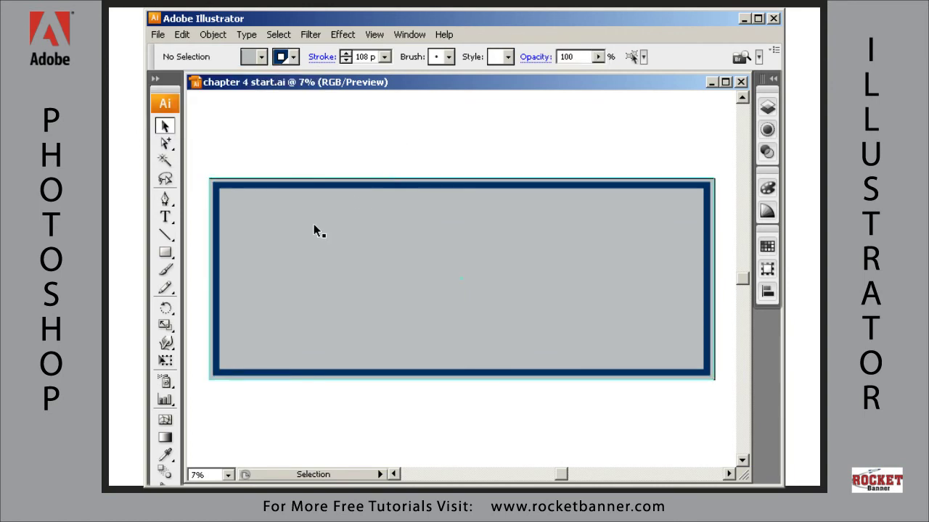
left_click(320, 263)
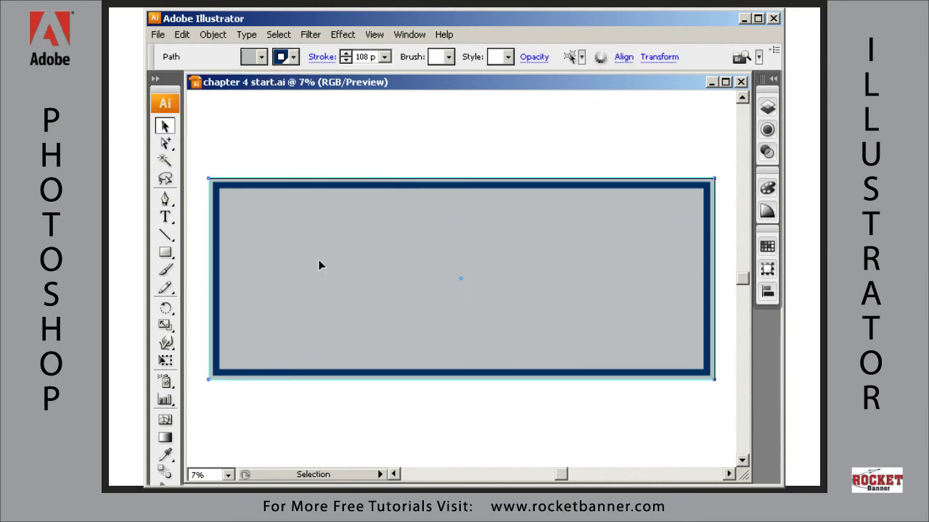
left_click(251, 59)
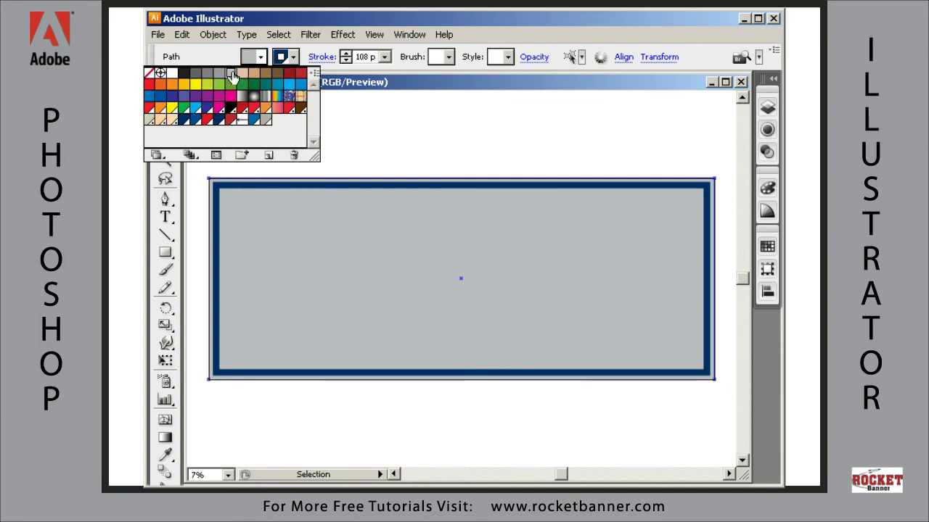
left_click(289, 262)
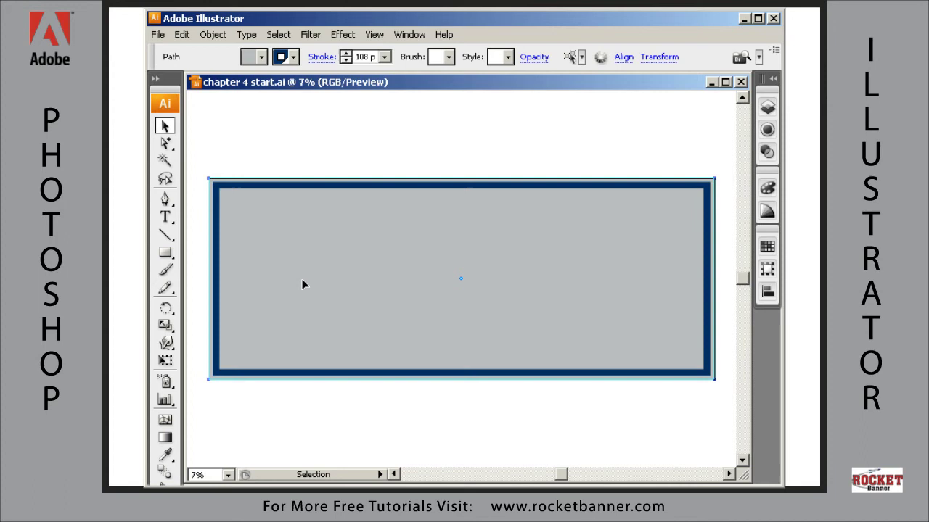
Step: Set the rectangle's fill to a paler grey of about RGB 224, 225, 226 in the Color panel
left_click(767, 212)
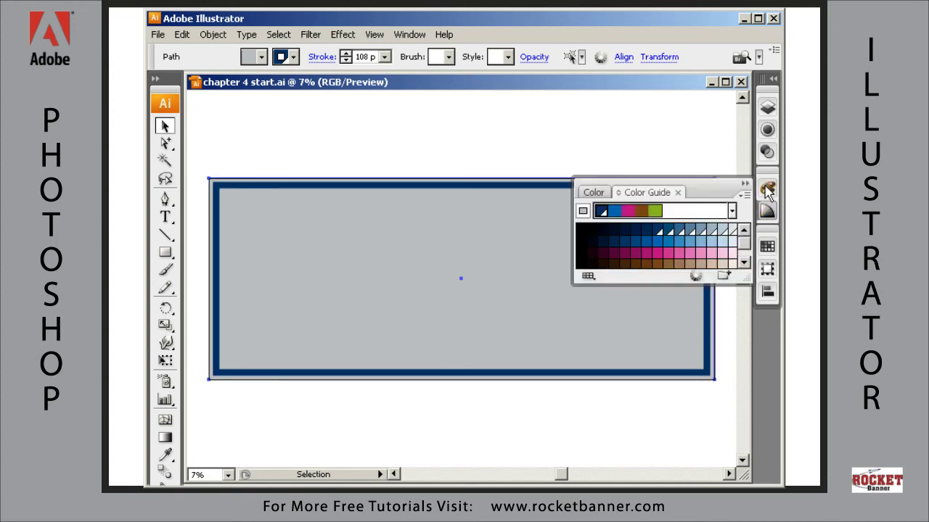
left_click(767, 191)
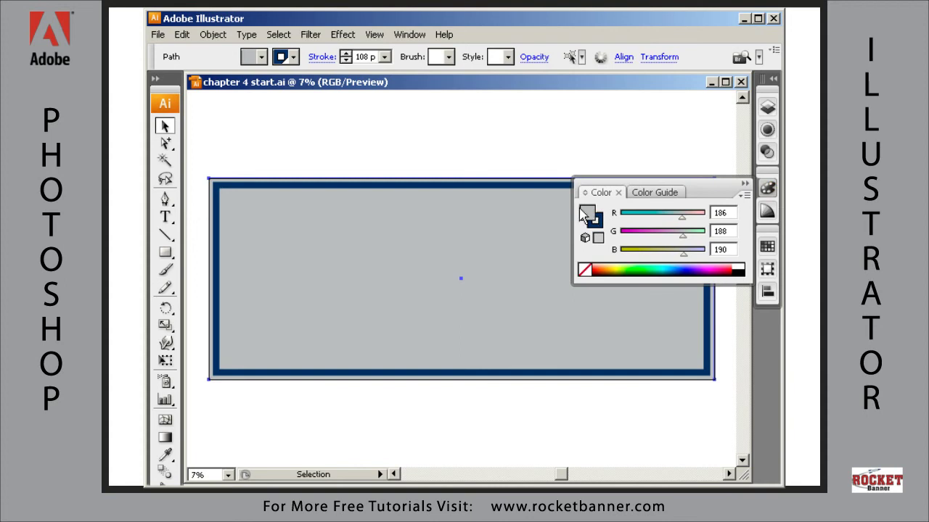
left_click(596, 222)
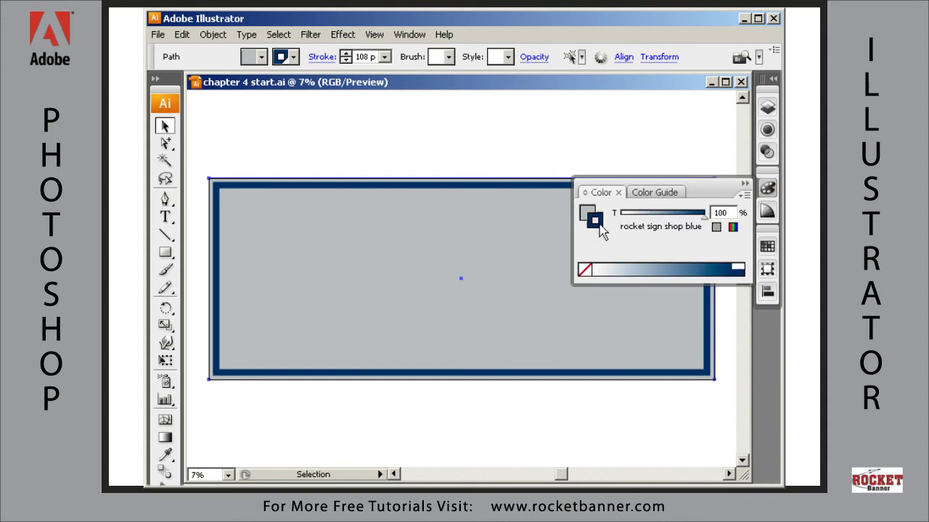
left_click(588, 214)
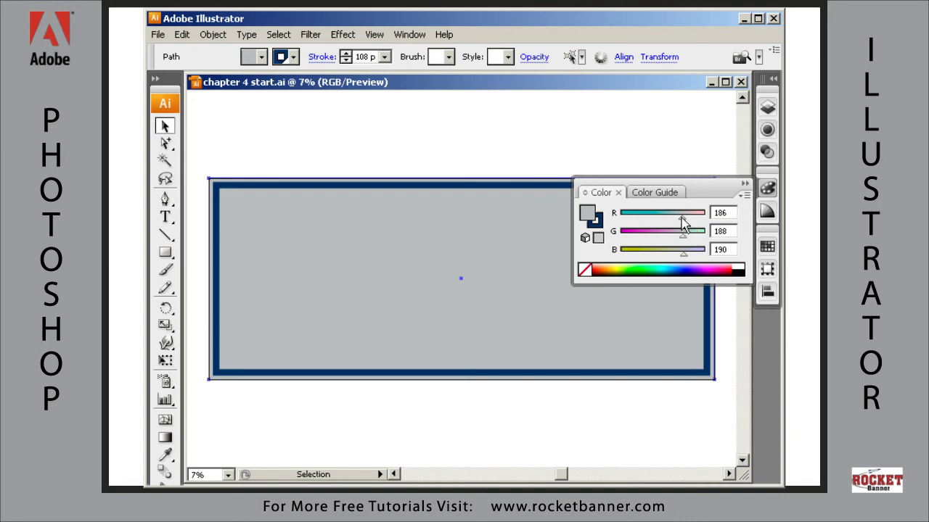
left_click_drag(682, 217, 696, 217)
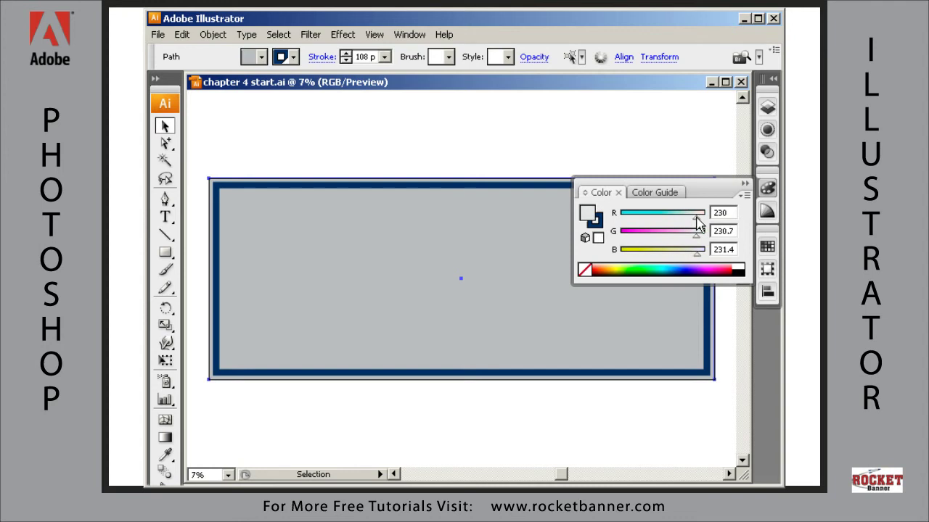
mouse_move(697, 217)
left_mouse_down()
mouse_move(631, 216)
mouse_move(695, 222)
left_mouse_up()
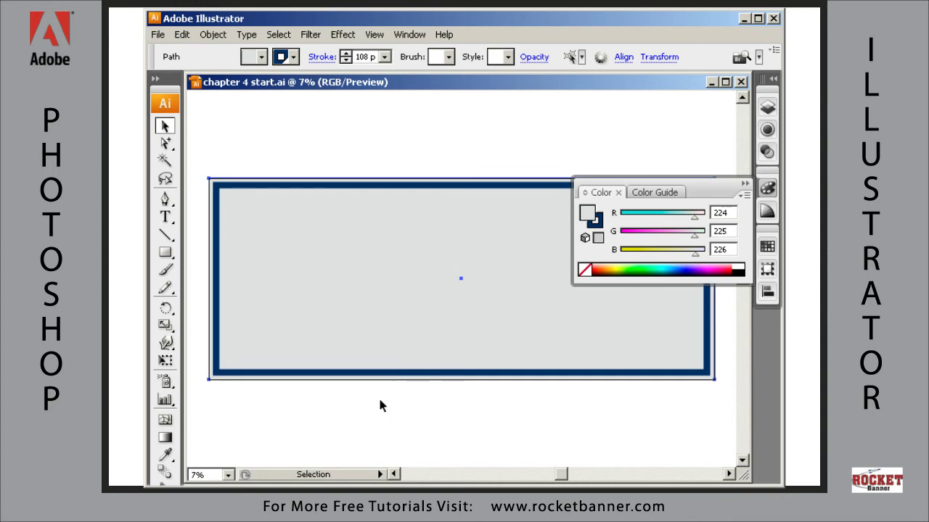
left_click(769, 190)
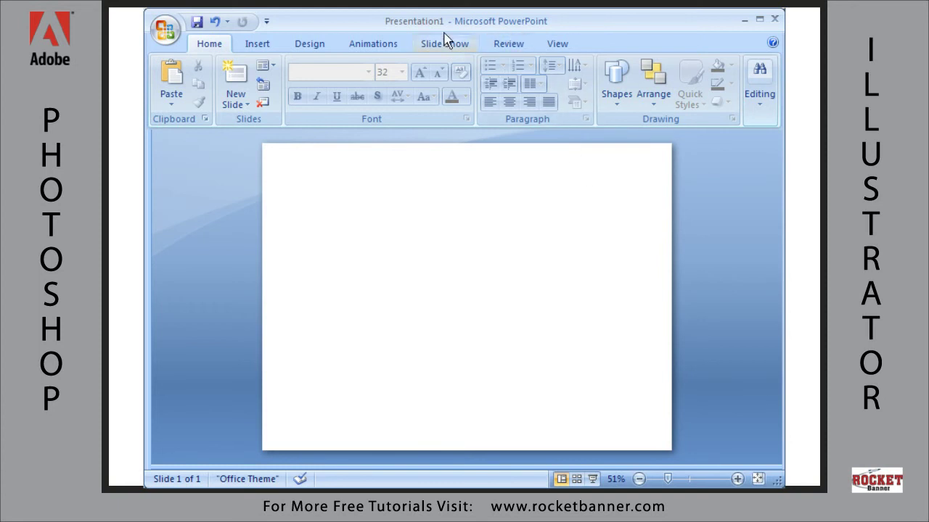
Step: Start a Clip Art search with the term 'us flag'
left_click(259, 48)
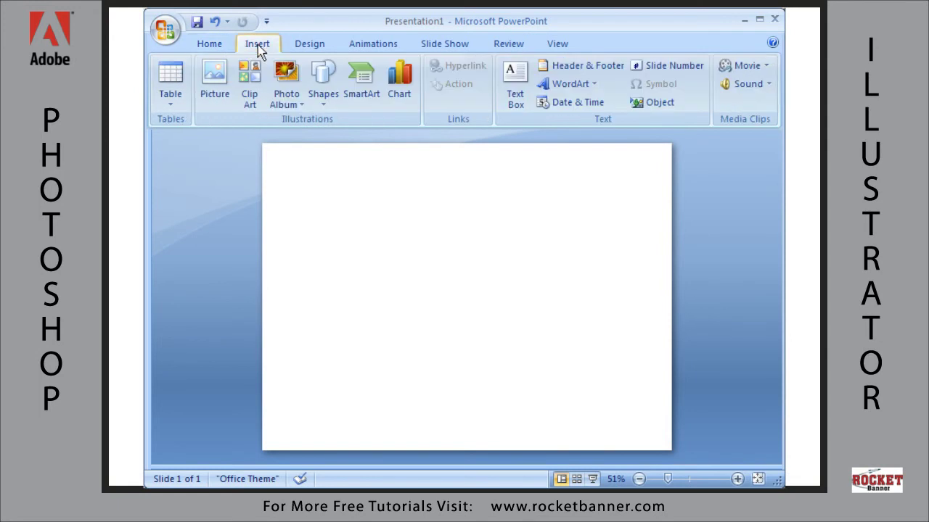
left_click(262, 82)
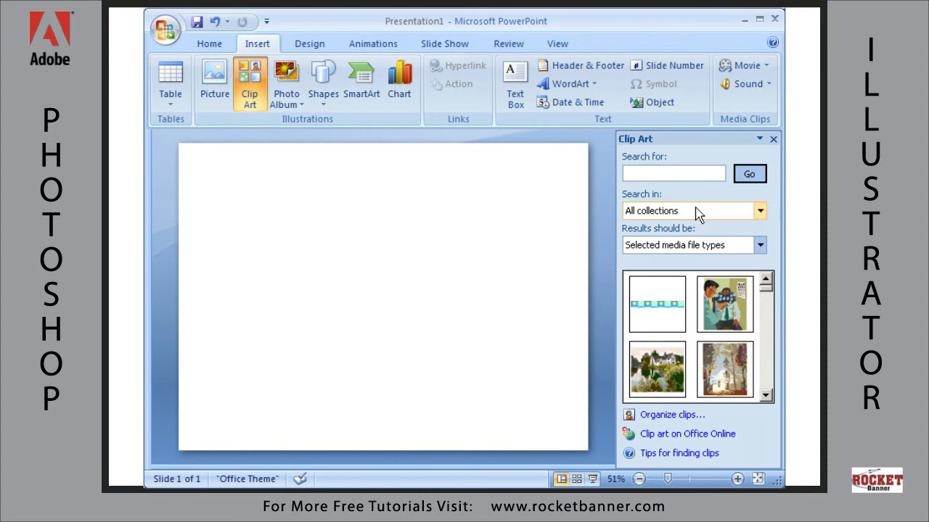
left_click(675, 172)
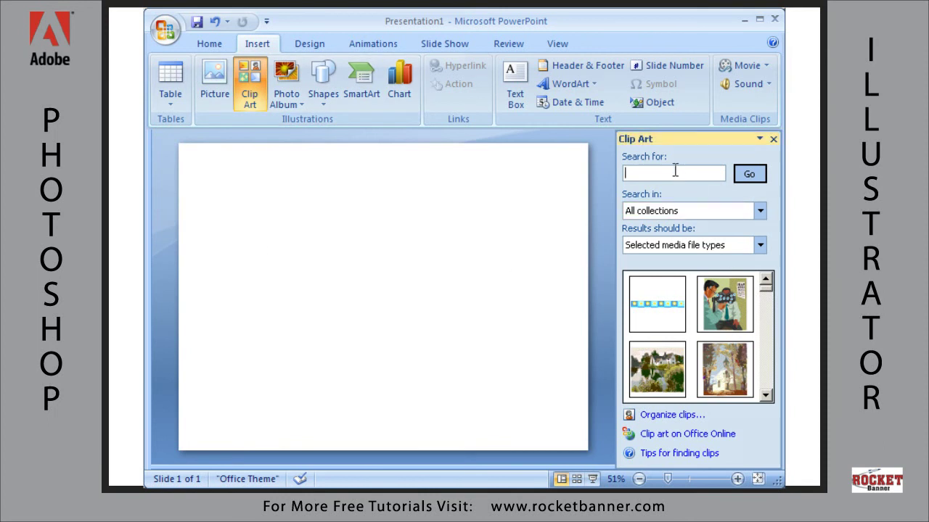
type("us fl")
type("ag")
Step: Limit the search results to clip art only, excluding photos, movies and sounds
left_click(759, 245)
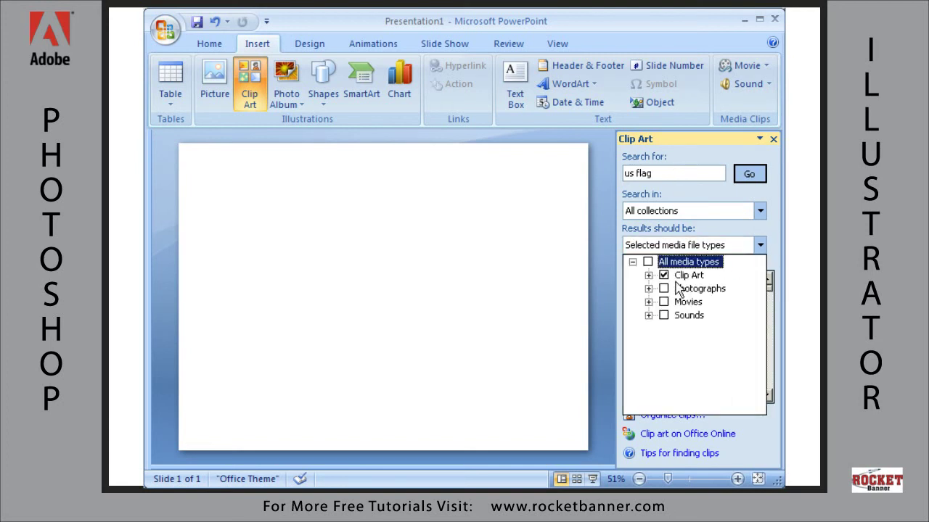
left_click(664, 289)
left_click(663, 316)
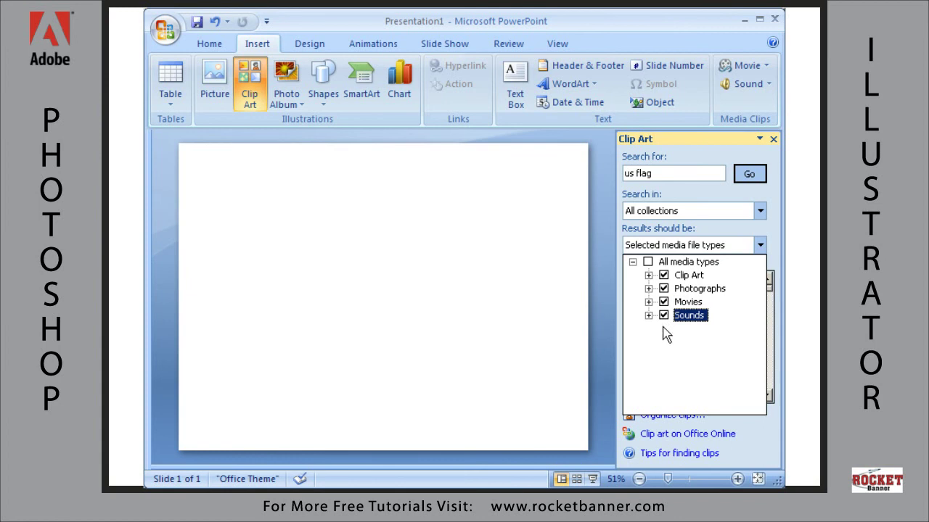
left_click(663, 302)
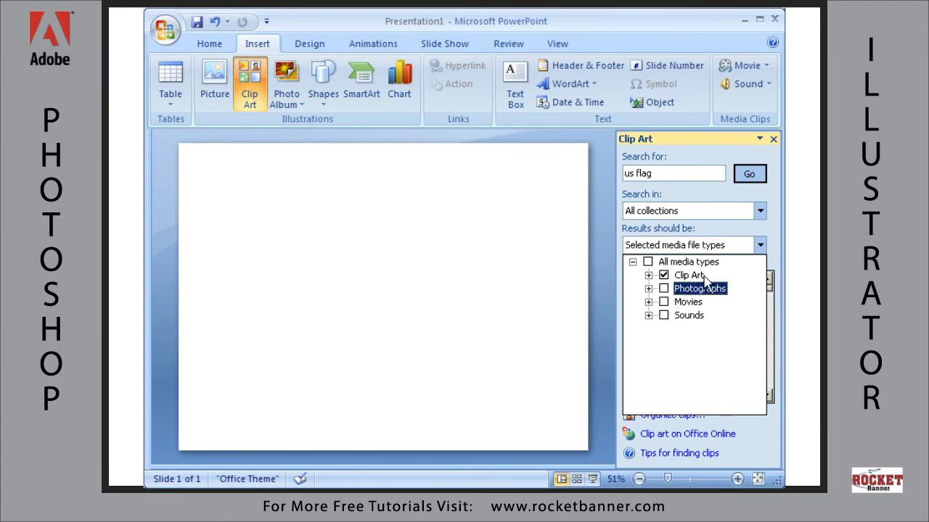
left_click(648, 275)
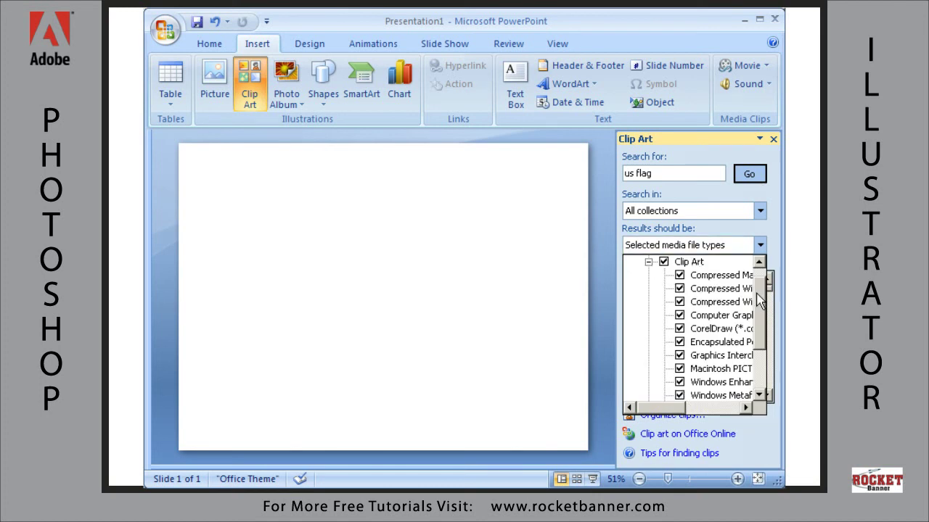
mouse_move(759, 298)
left_mouse_down()
mouse_move(756, 328)
mouse_move(760, 292)
left_mouse_up()
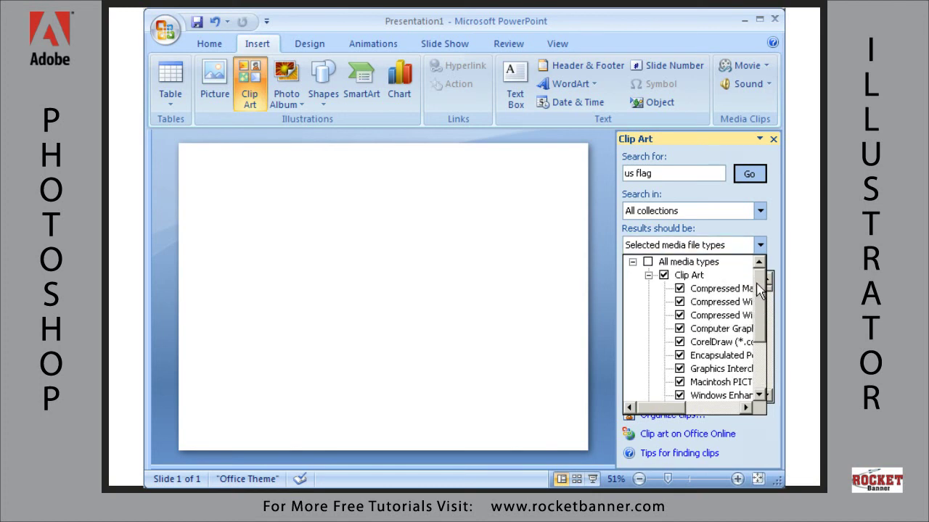
left_click(648, 275)
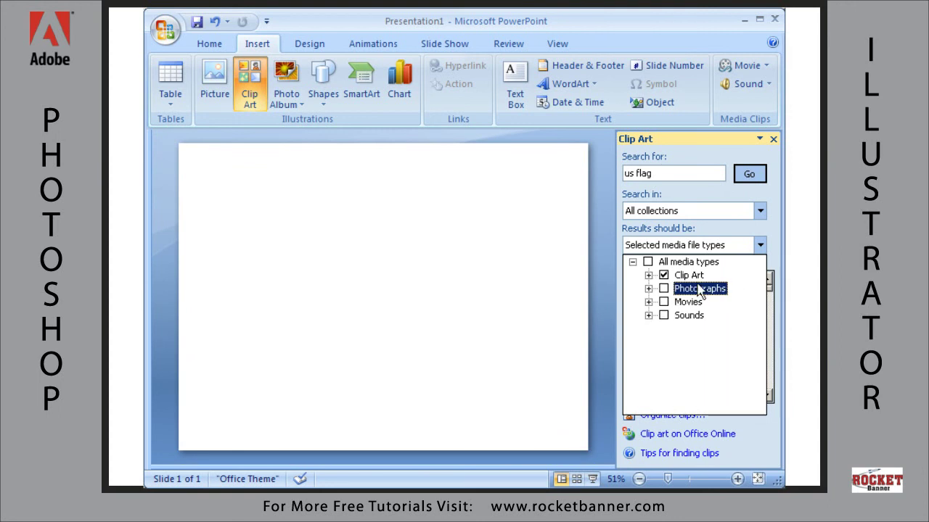
Step: Run the 'us flag' search and insert the waving flag-on-pole clip onto the slide
left_click(752, 175)
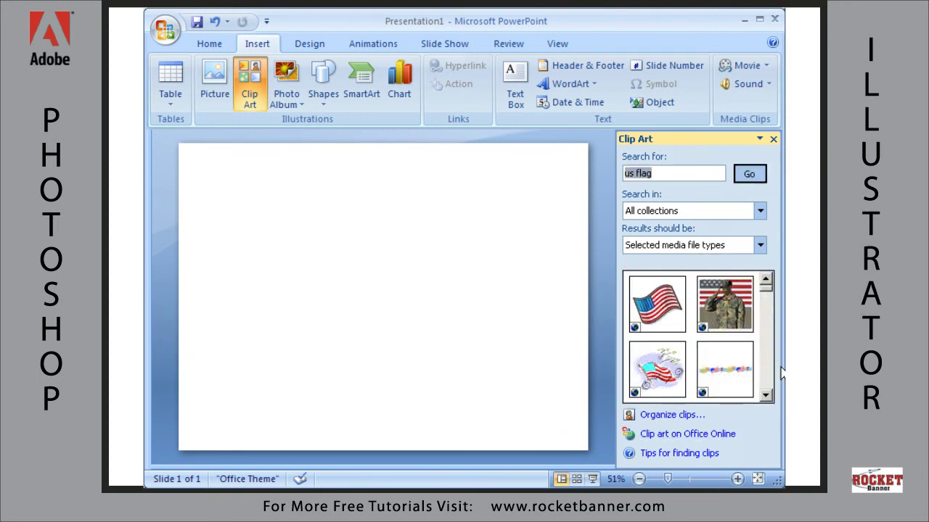
left_click_drag(768, 294, 764, 364)
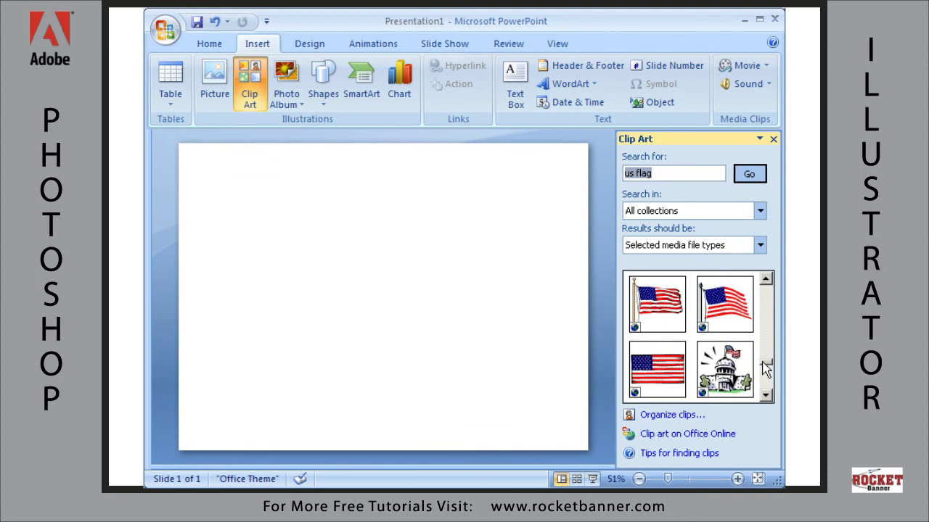
left_click(656, 304)
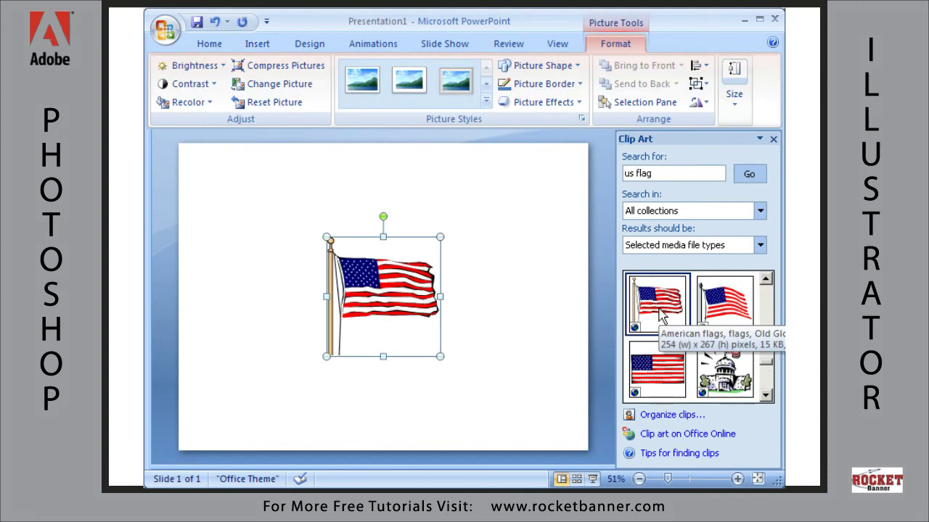
mouse_move(724, 304)
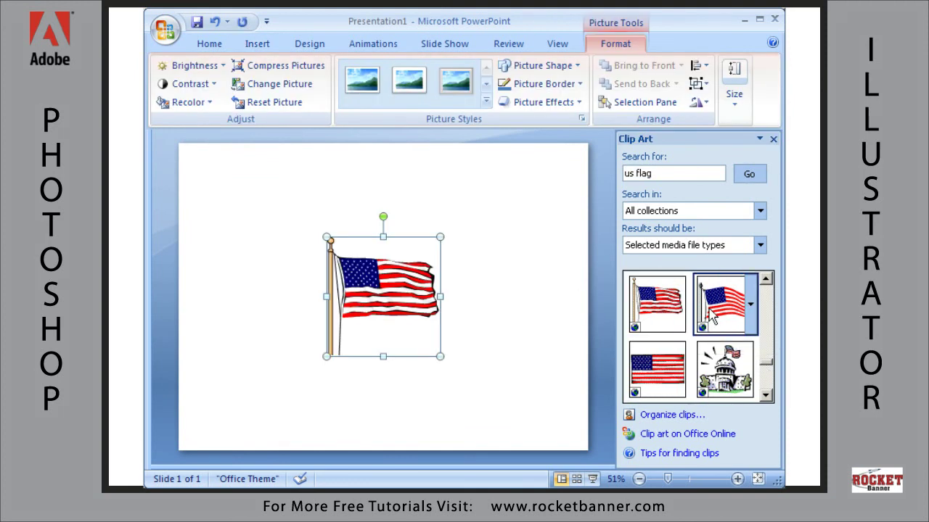
Step: Insert a comparison flag clip, delete it, and leave the waving flag selected for copying
left_click(712, 314)
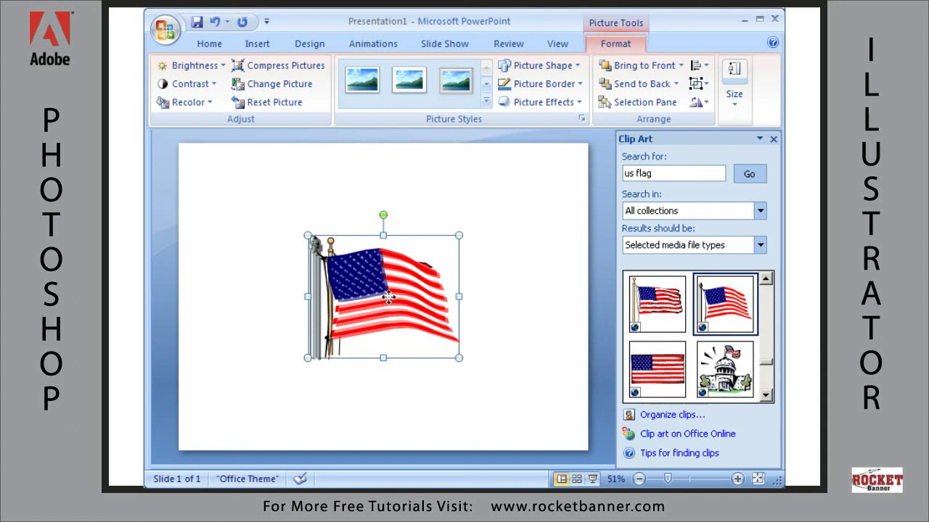
left_click_drag(379, 290, 536, 282)
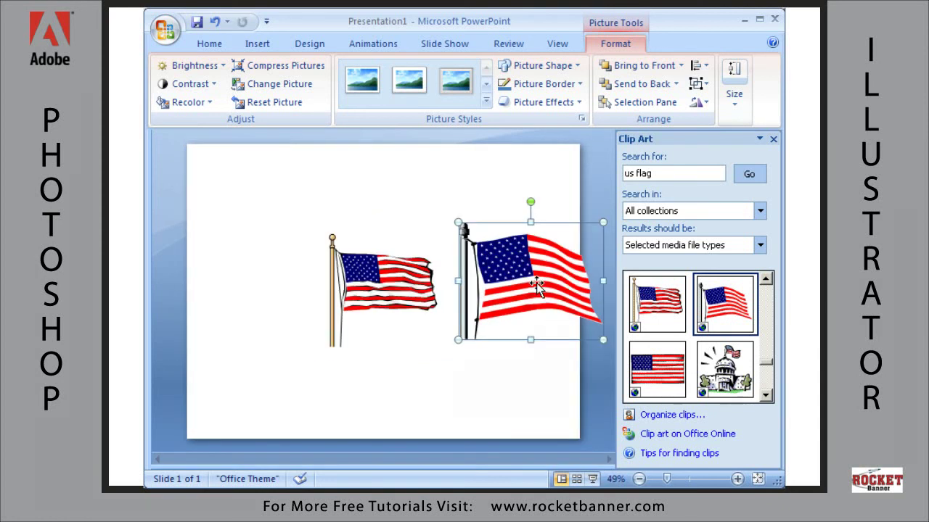
key("Delete")
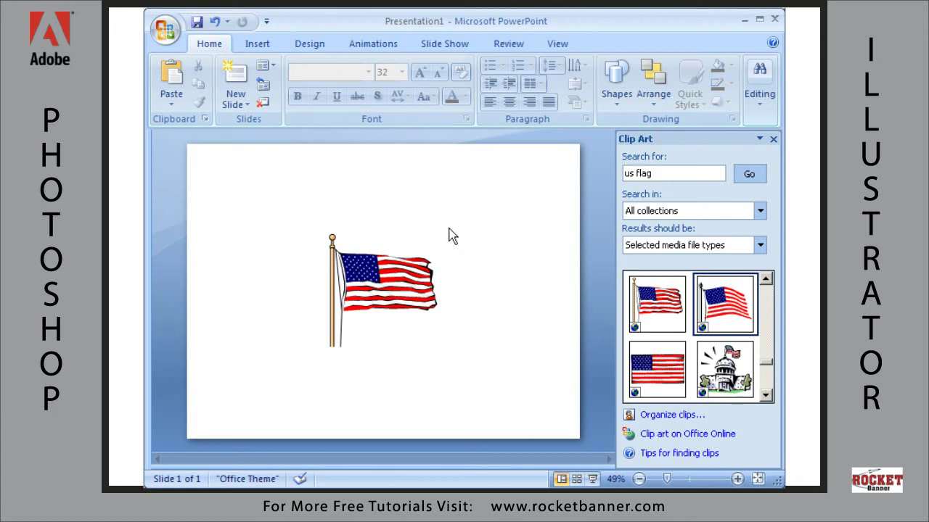
left_click(380, 305)
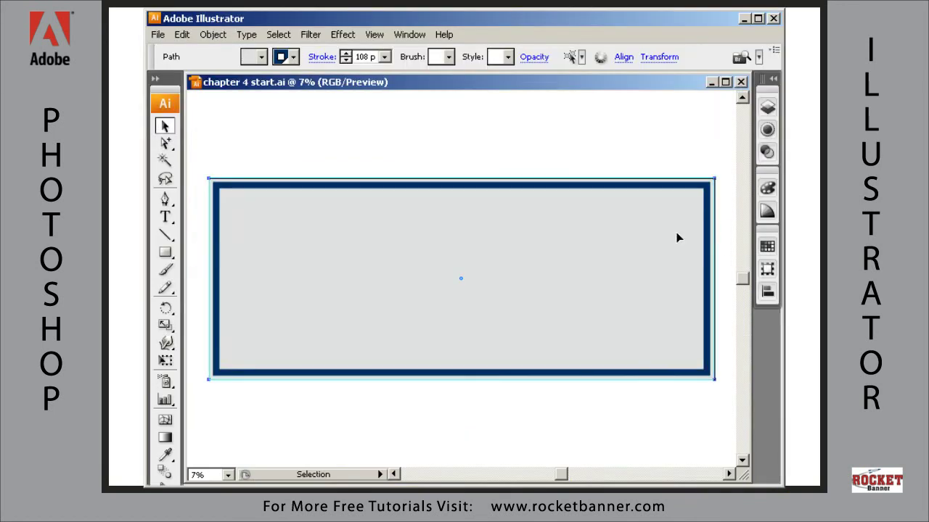
Step: Paste the flag clip art onto layer 2 and move layer 2 above layer 1
left_click(766, 108)
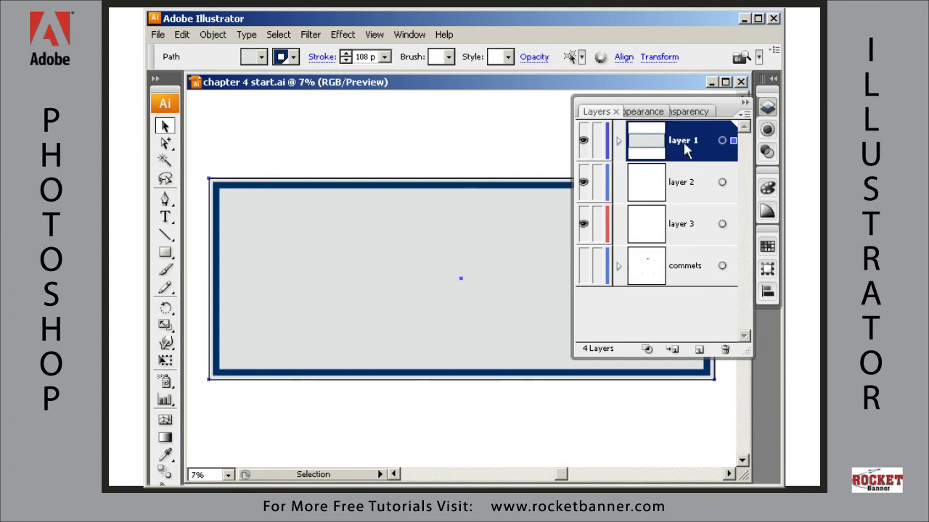
left_click(681, 190)
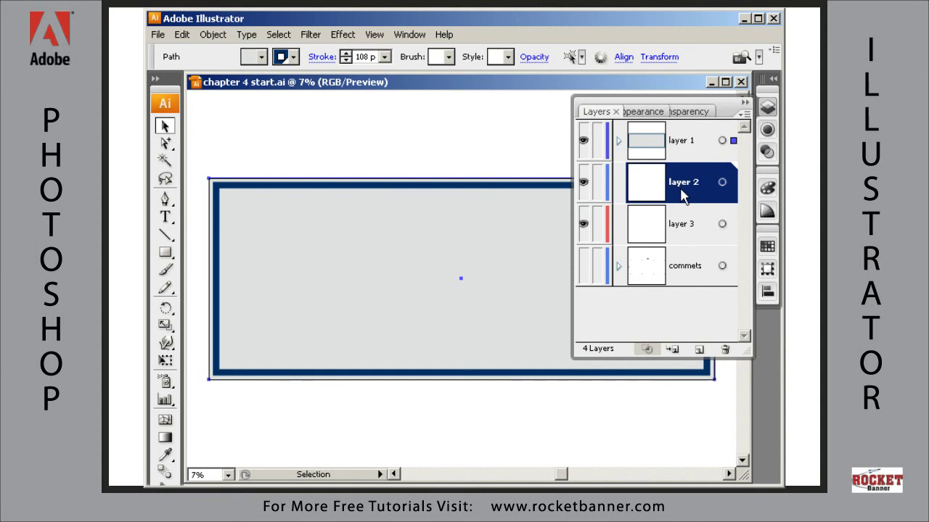
key("ctrl+v")
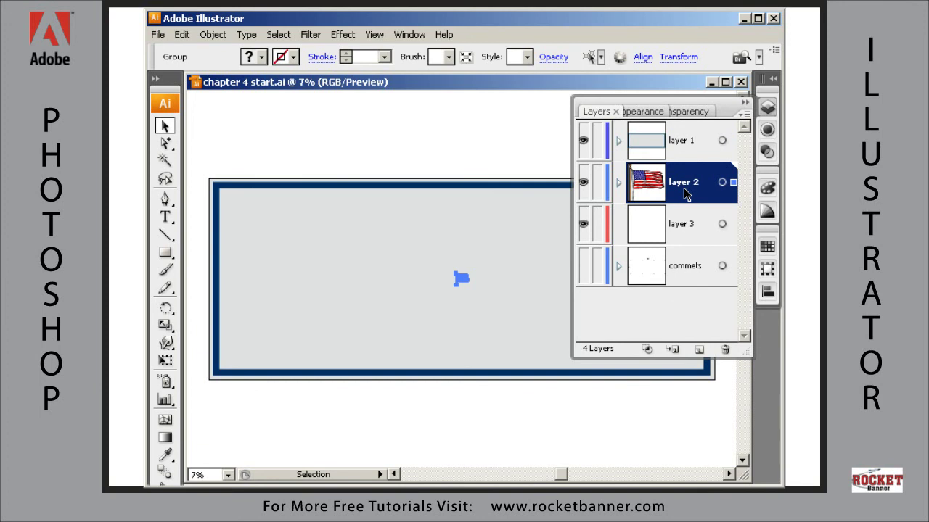
left_click_drag(686, 192, 684, 125)
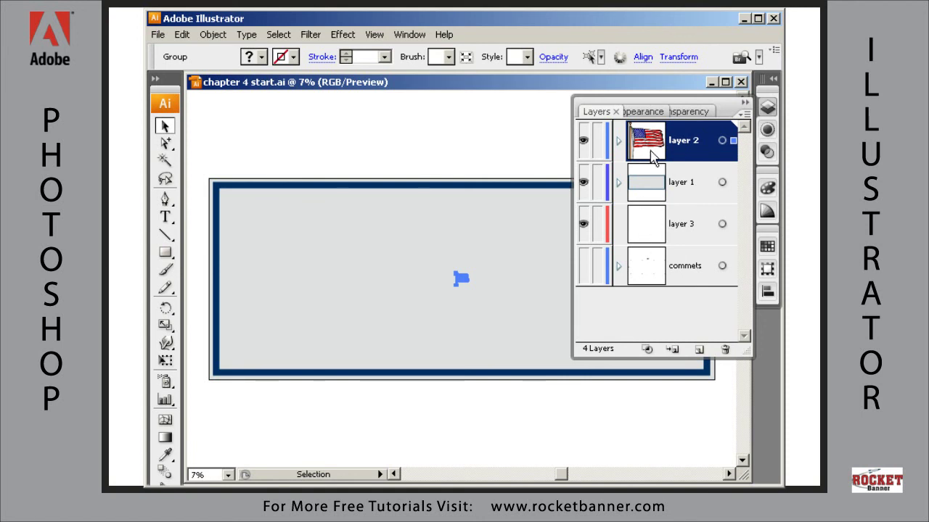
left_click(744, 114)
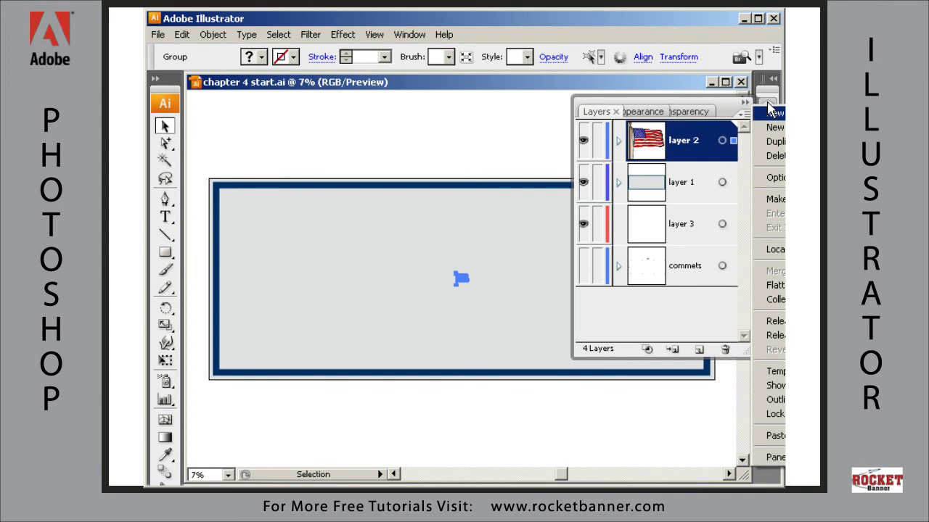
left_click(775, 458)
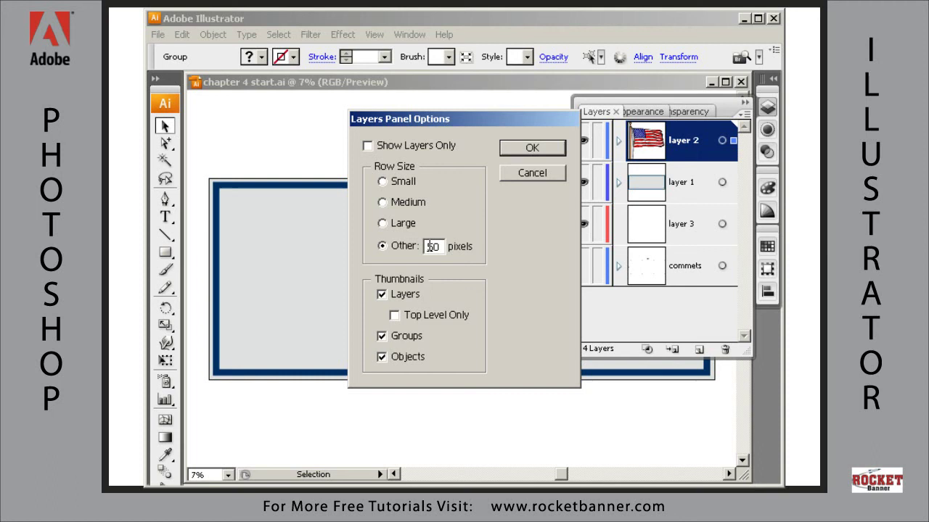
left_click(533, 148)
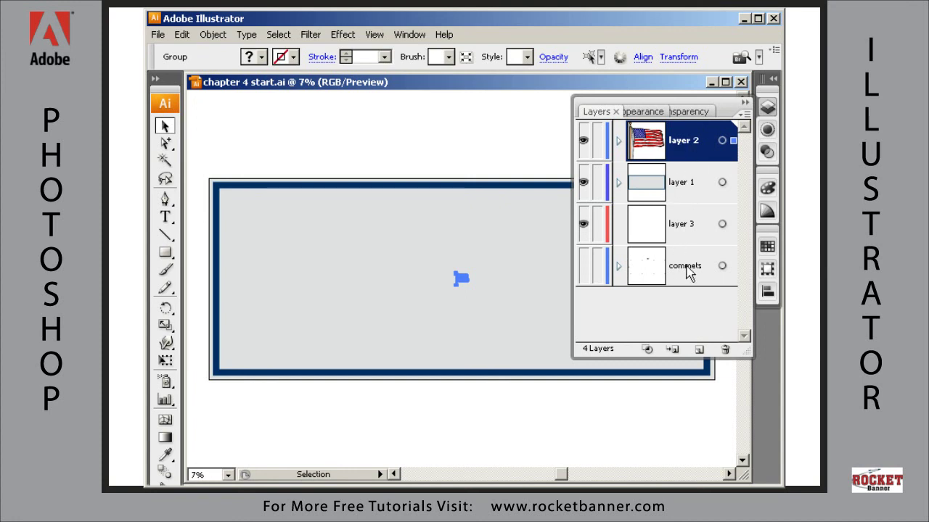
Step: Rename layer 1 to 'background' and layer 2 to 'clipping path'
double_click(682, 187)
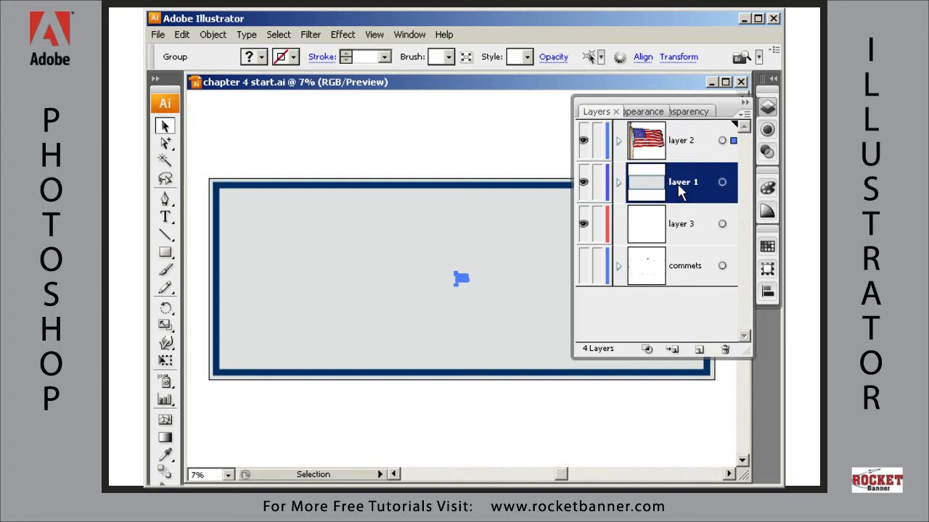
type("ba")
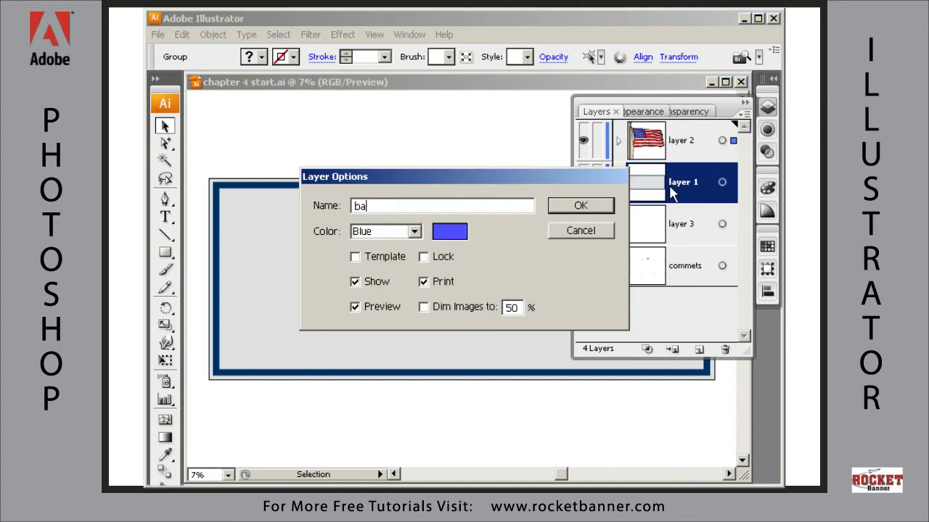
type("gro")
type("d")
key("Return")
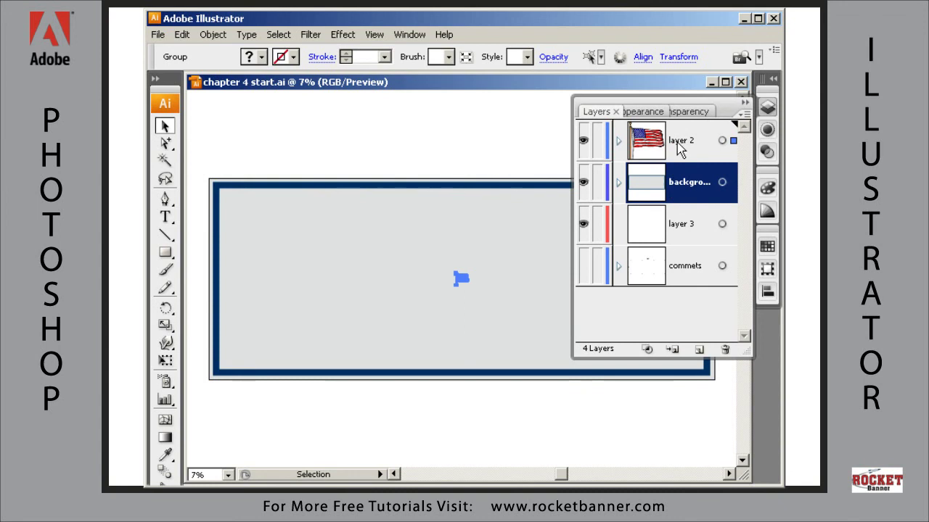
double_click(680, 149)
type("clip")
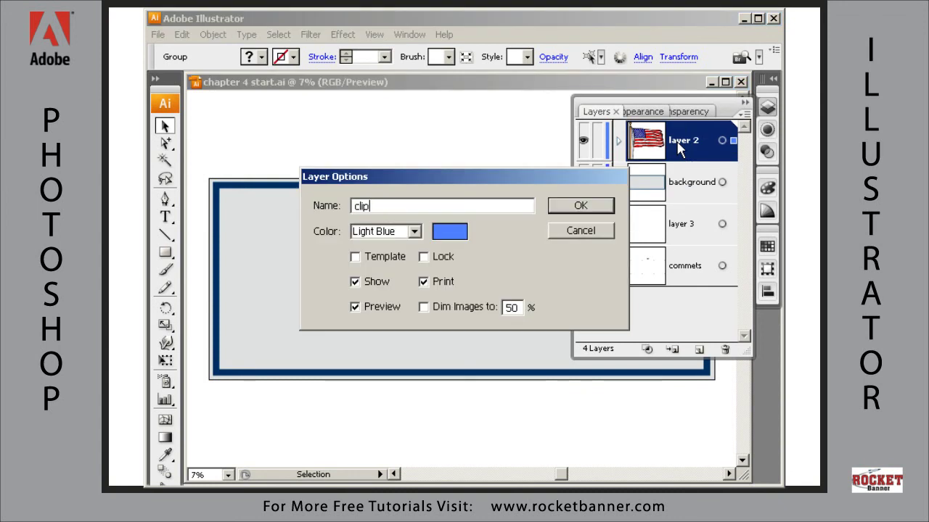
type("ping")
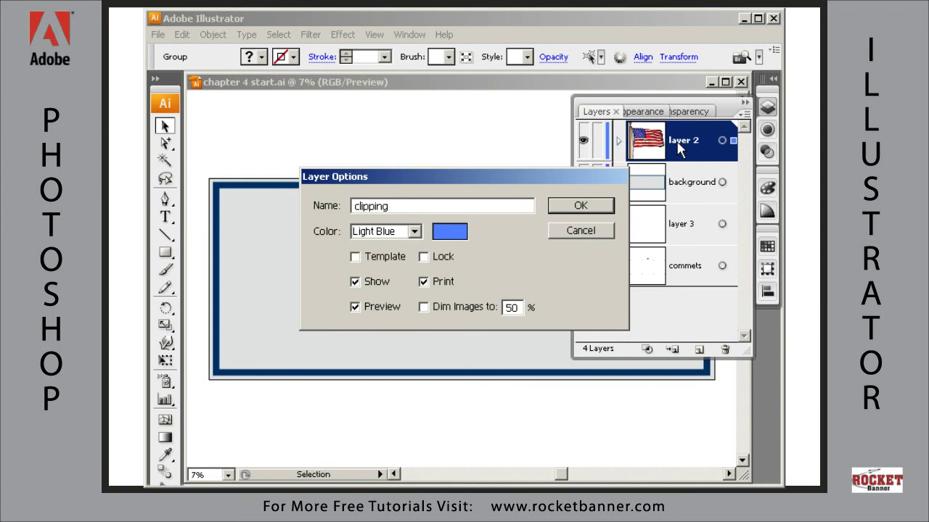
type("th")
key("Return")
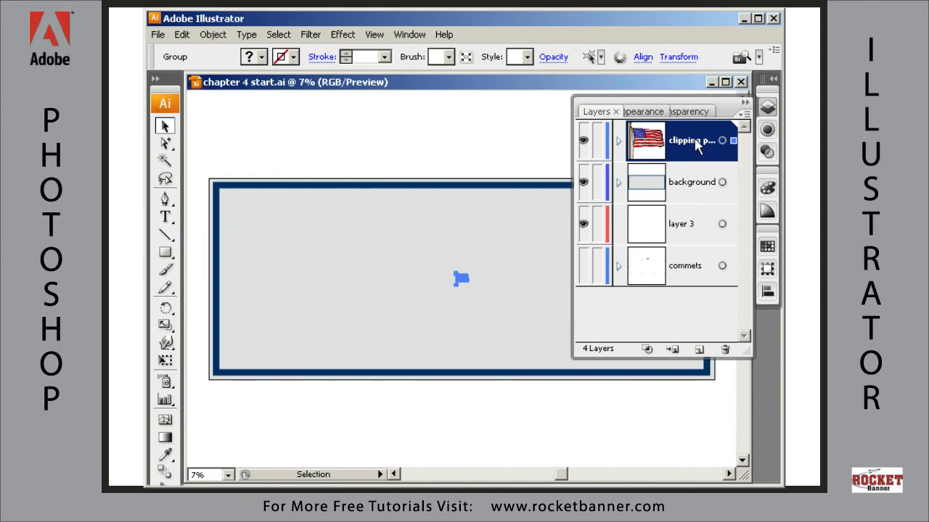
Step: Scale the flag up with Free Transform to span the rectangle's height
left_click(767, 108)
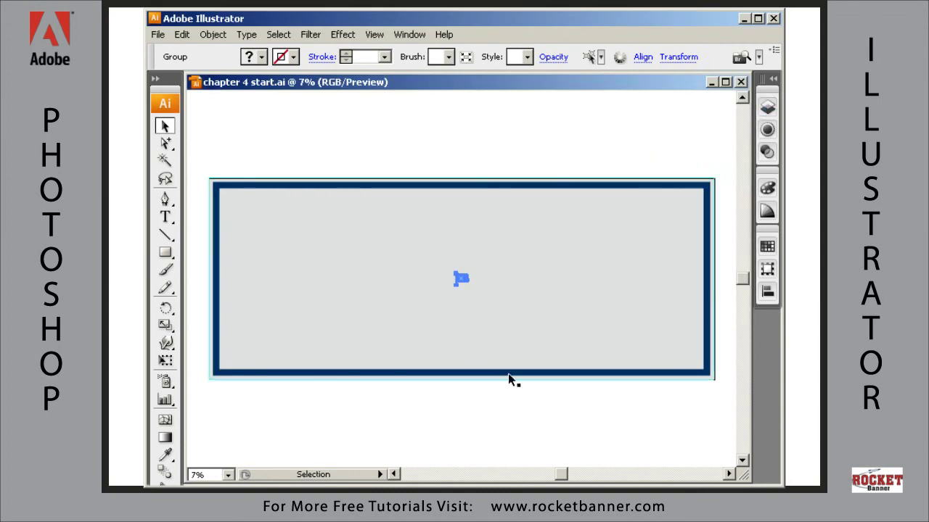
key("e")
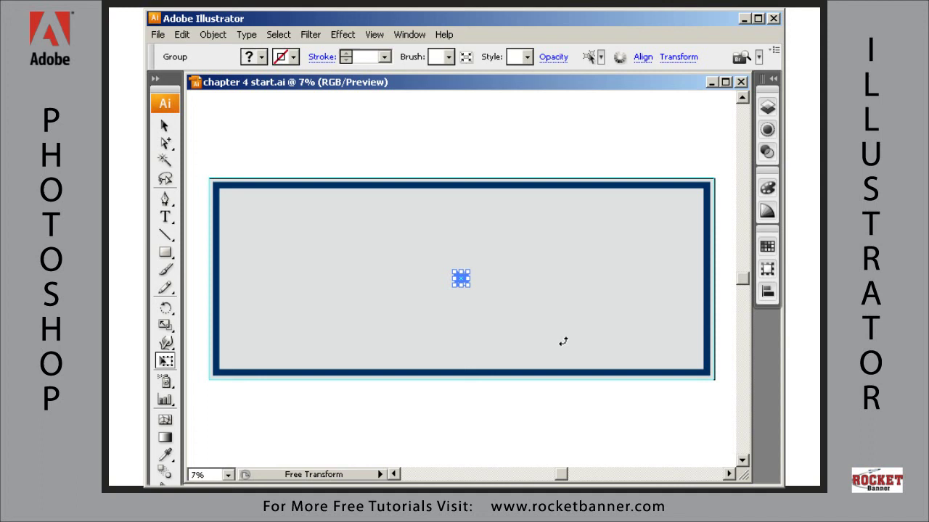
left_click_drag(469, 286, 569, 401)
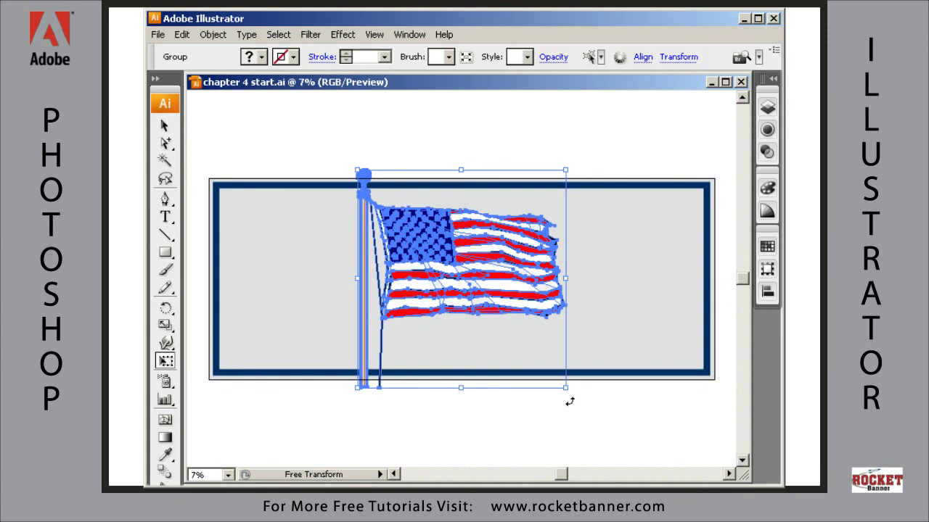
Step: Move the enlarged flag to the rectangle's left side
key("v")
left_click(571, 404)
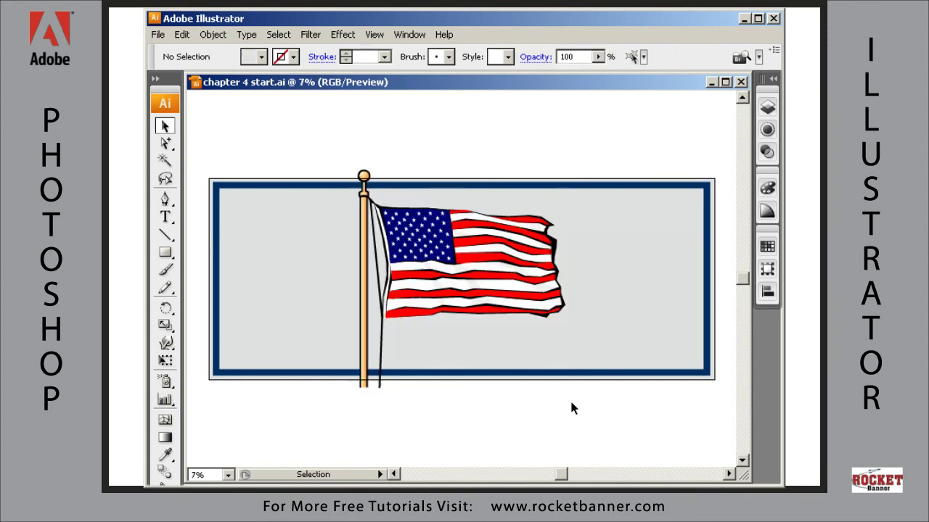
left_click_drag(488, 280, 389, 278)
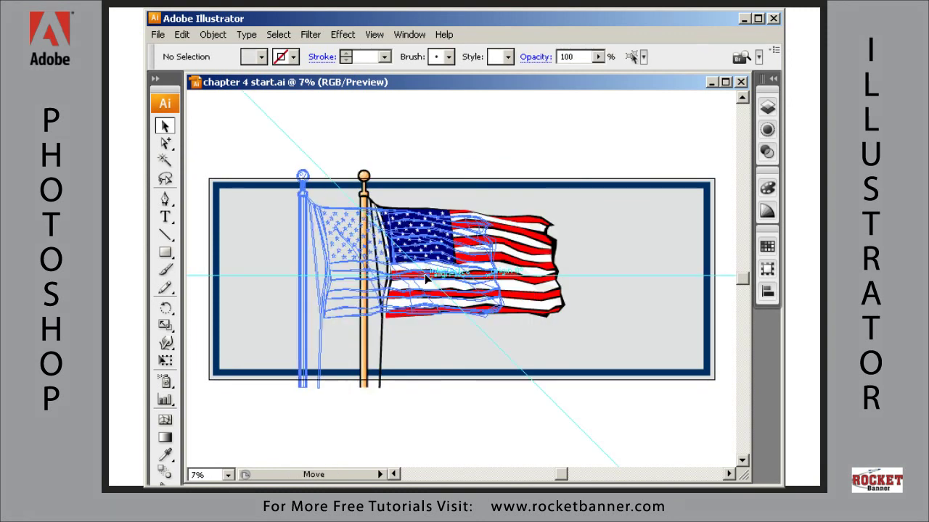
left_click(394, 134)
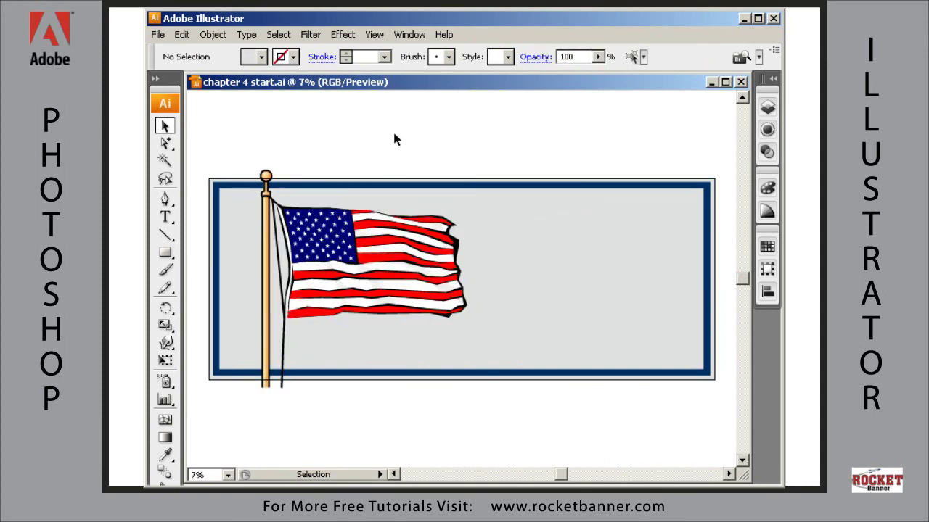